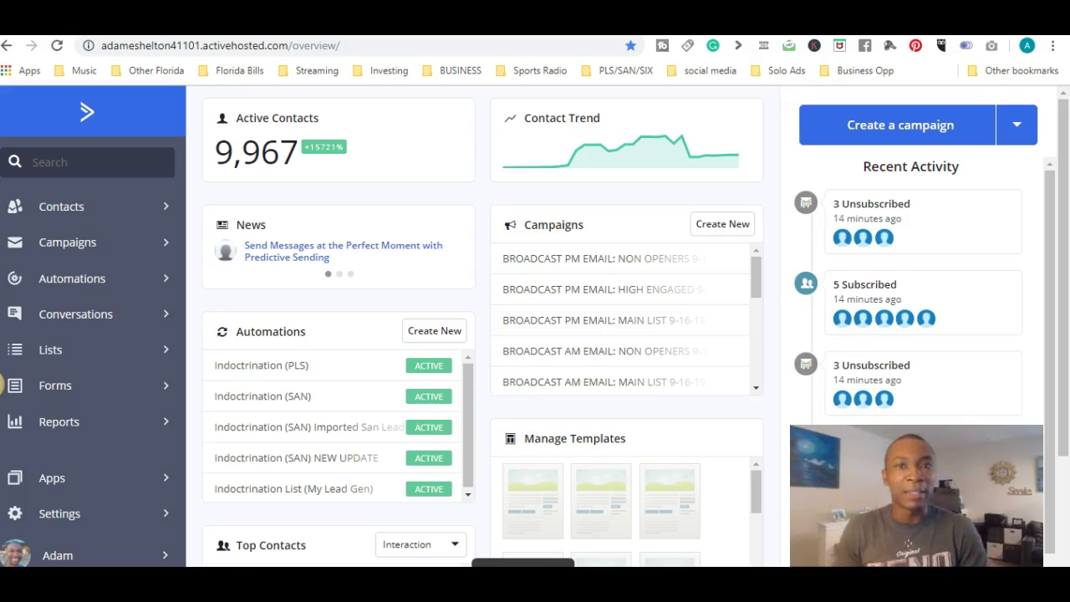
{"action": "left_click", "coordinate": [79, 520]}
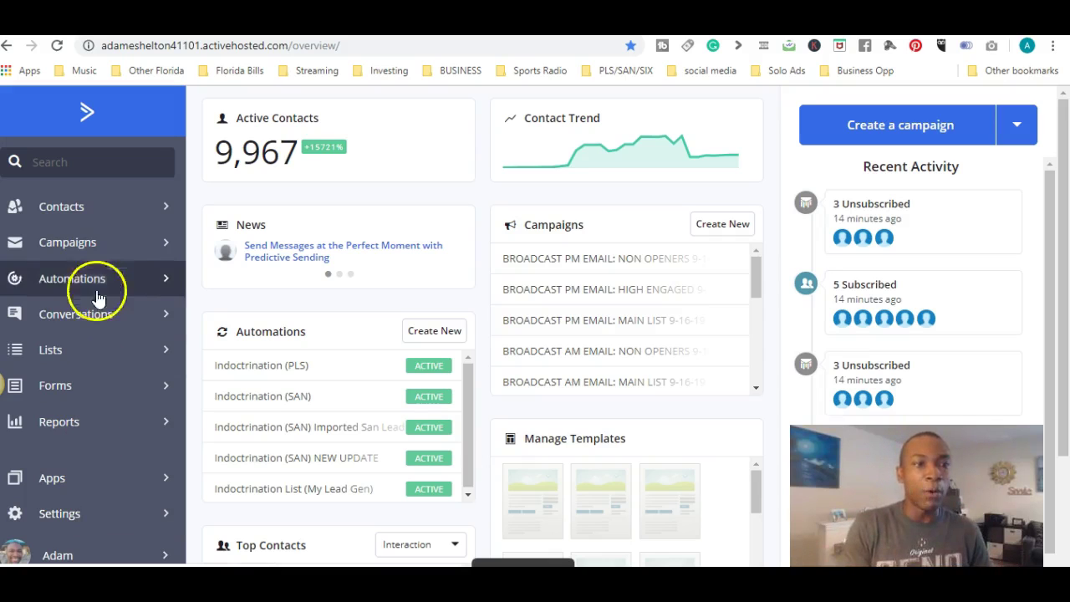
{"action": "mouse_move", "coordinate": [611, 234]}
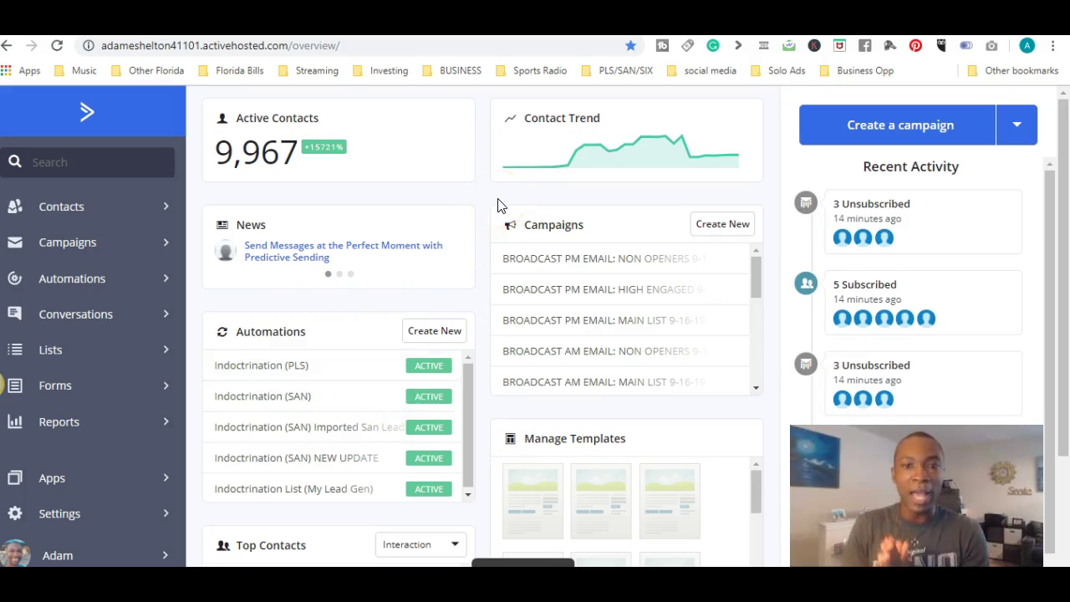
{"action": "left_click", "coordinate": [469, 231]}
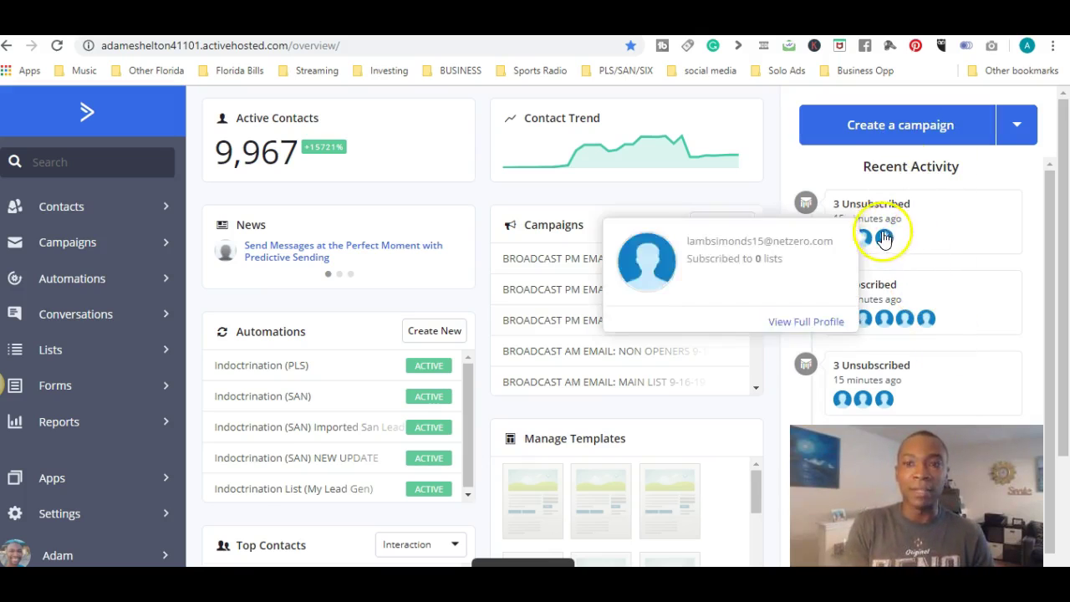
{"action": "mouse_move", "coordinate": [845, 239]}
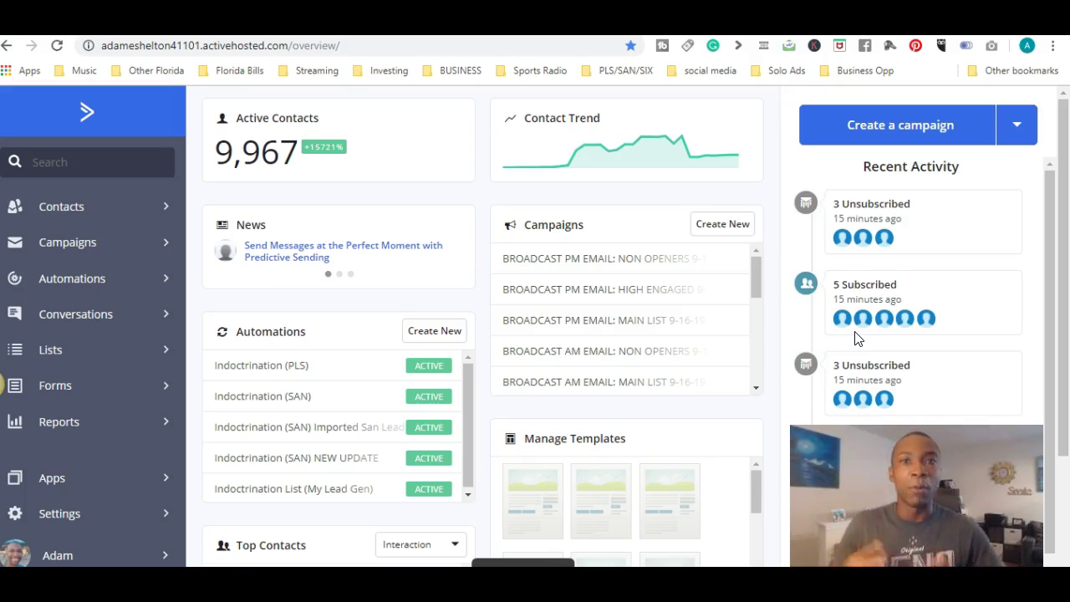
{"action": "mouse_move", "coordinate": [425, 210]}
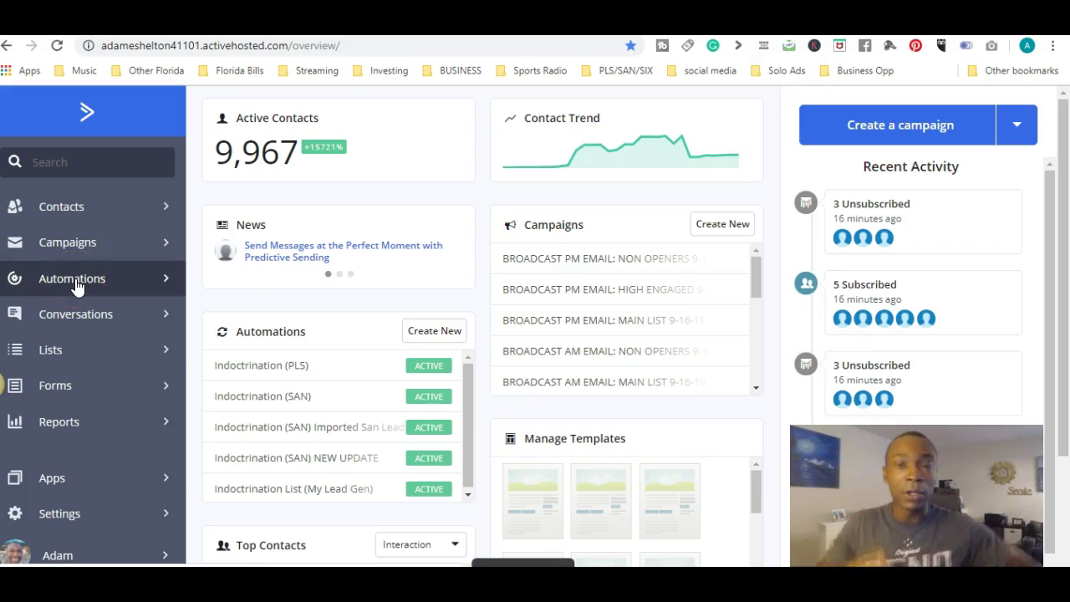
Draft a new contact list named TEST with the suggested website URL, discard it, and return to the account overview
{"action": "left_click", "coordinate": [98, 352]}
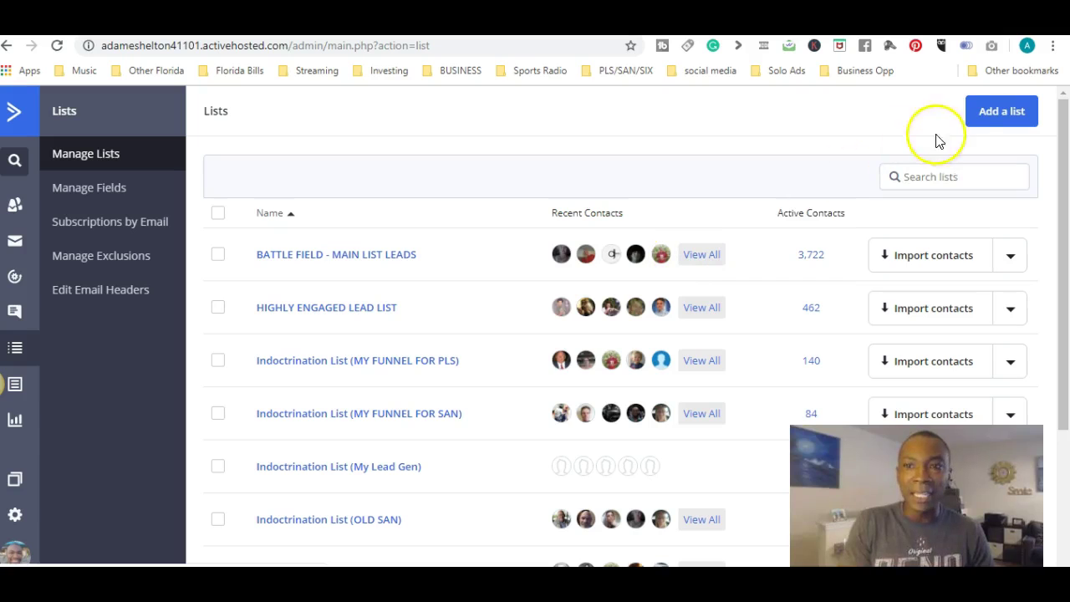
{"action": "left_click", "coordinate": [986, 114]}
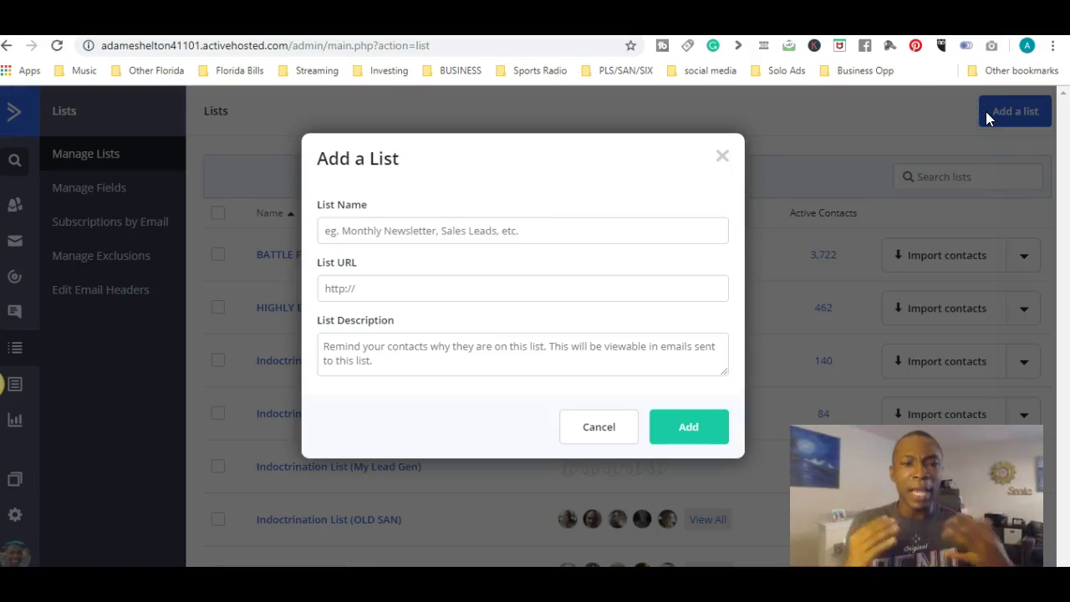
{"action": "left_click", "coordinate": [543, 235]}
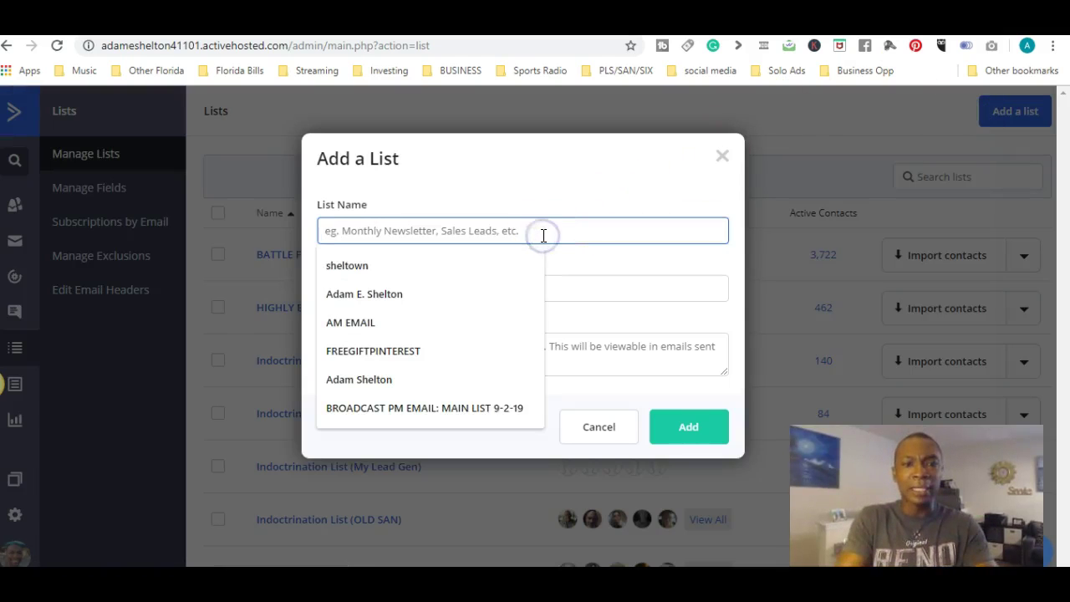
{"action": "type", "text": "TEST"}
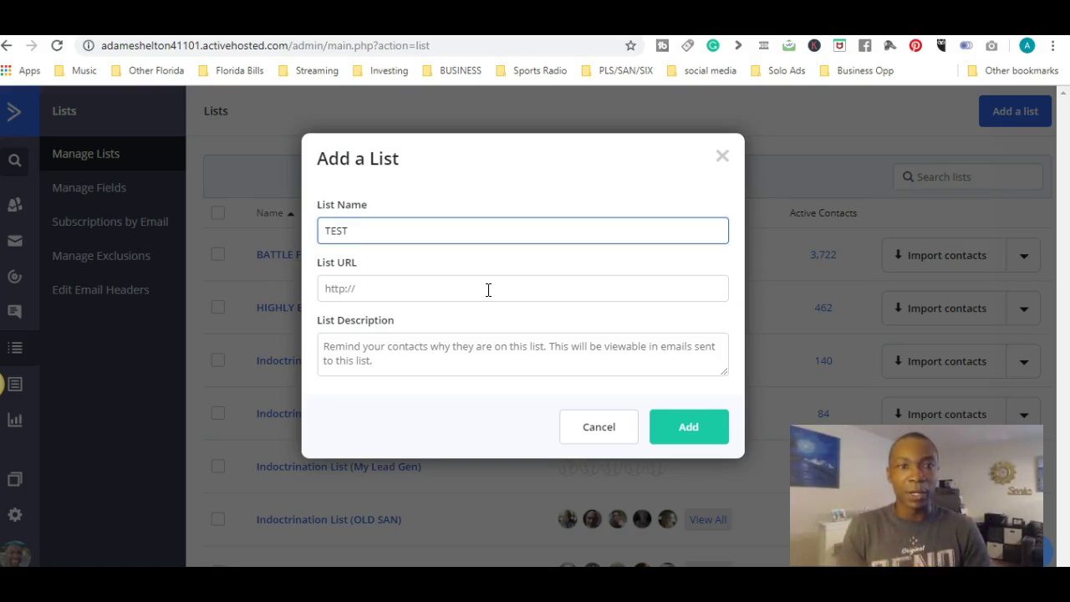
{"action": "left_click", "coordinate": [488, 289]}
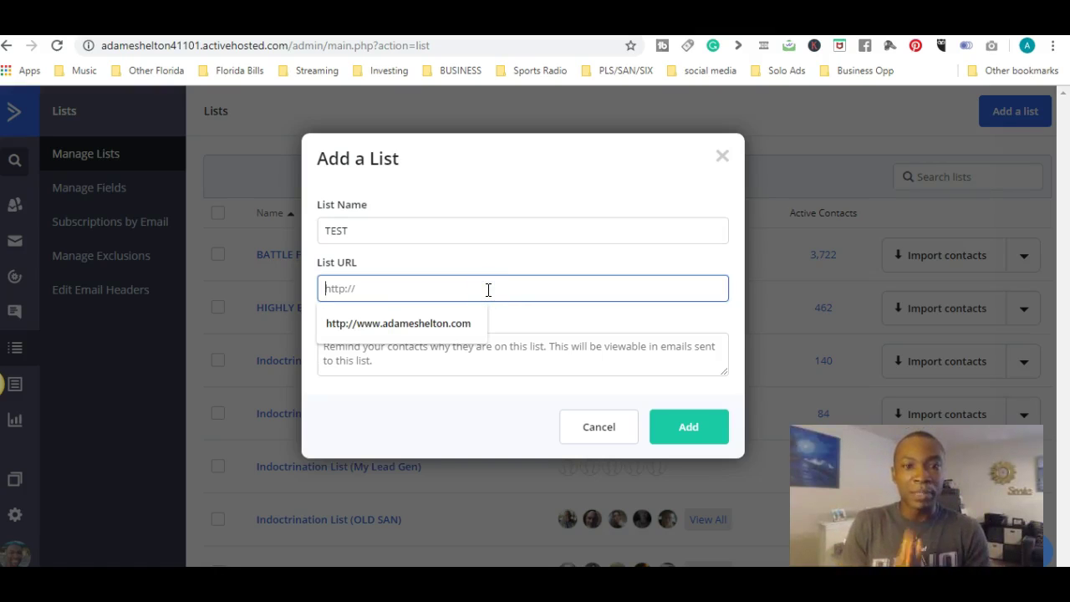
{"action": "left_click", "coordinate": [400, 325]}
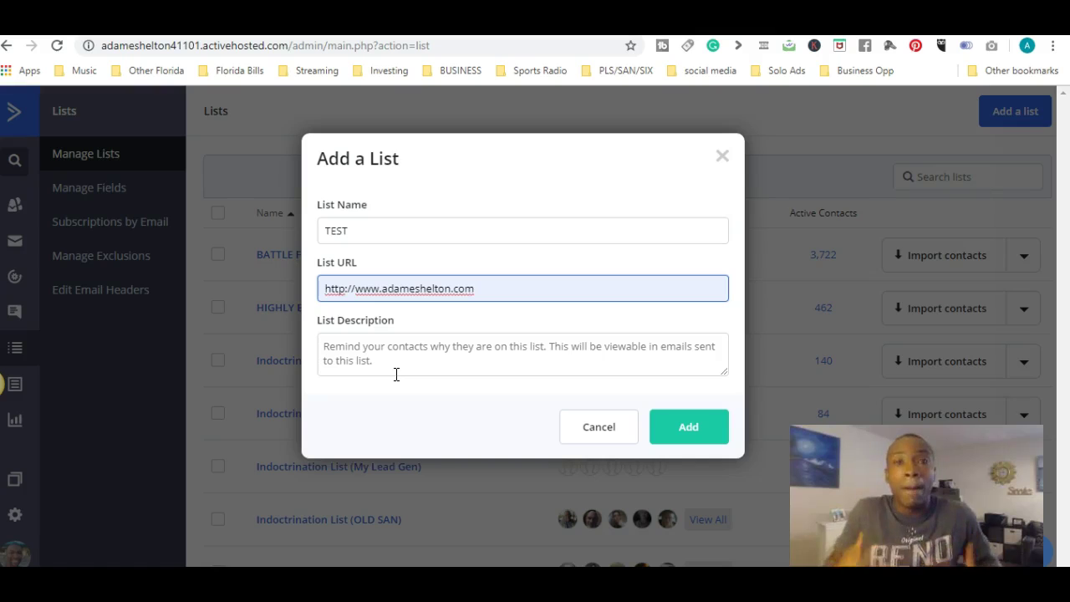
{"action": "left_click", "coordinate": [395, 375]}
{"action": "left_click", "coordinate": [600, 429]}
{"action": "left_click", "coordinate": [17, 113]}
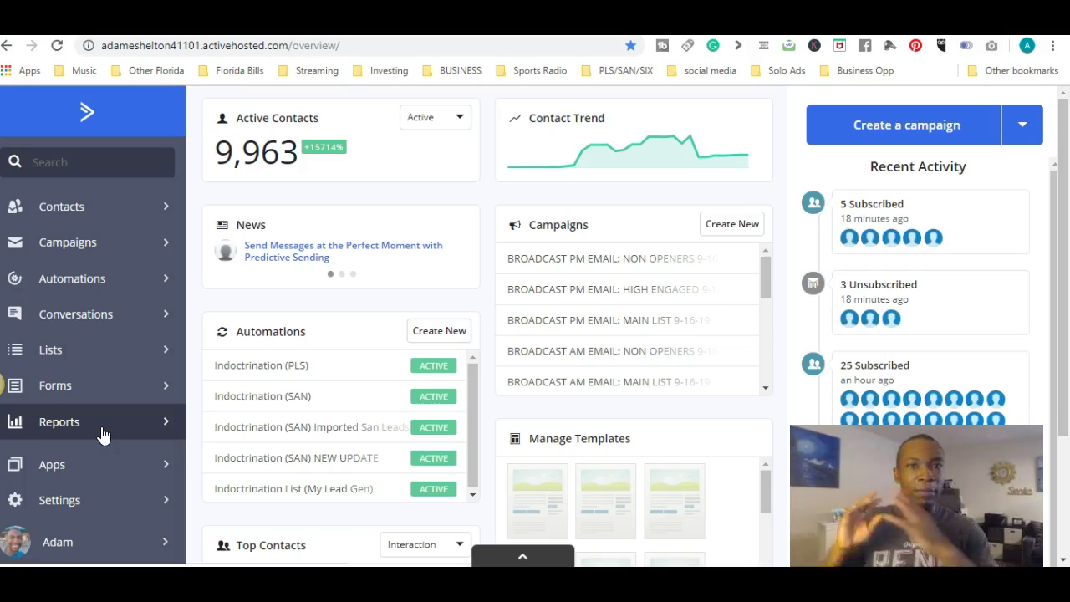
Open the campaign report for "BROADCAST PM EMAIL: HIGH ENGAGED LIST 9-14-19"
{"action": "left_click", "coordinate": [101, 428]}
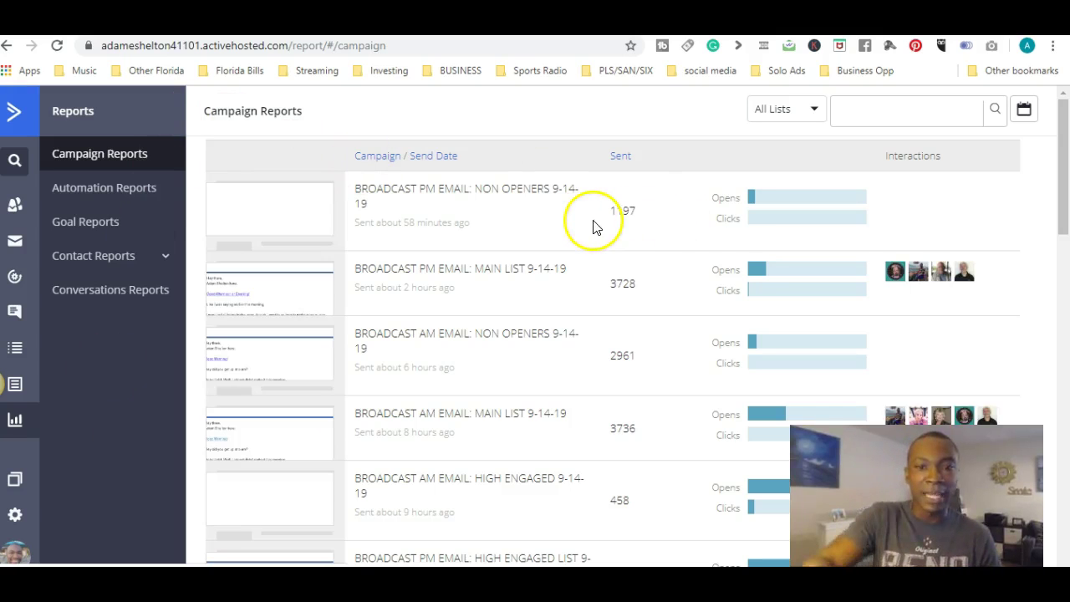
{"action": "scroll", "coordinate": [594, 228], "scroll_direction": "down", "scroll_amount": 2}
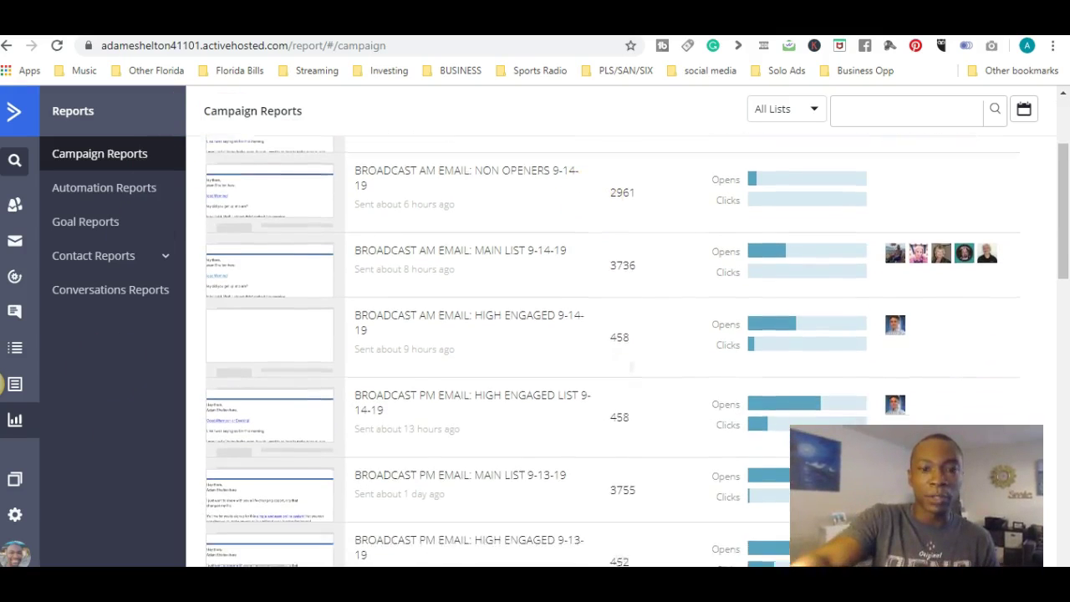
{"action": "mouse_move", "coordinate": [768, 391]}
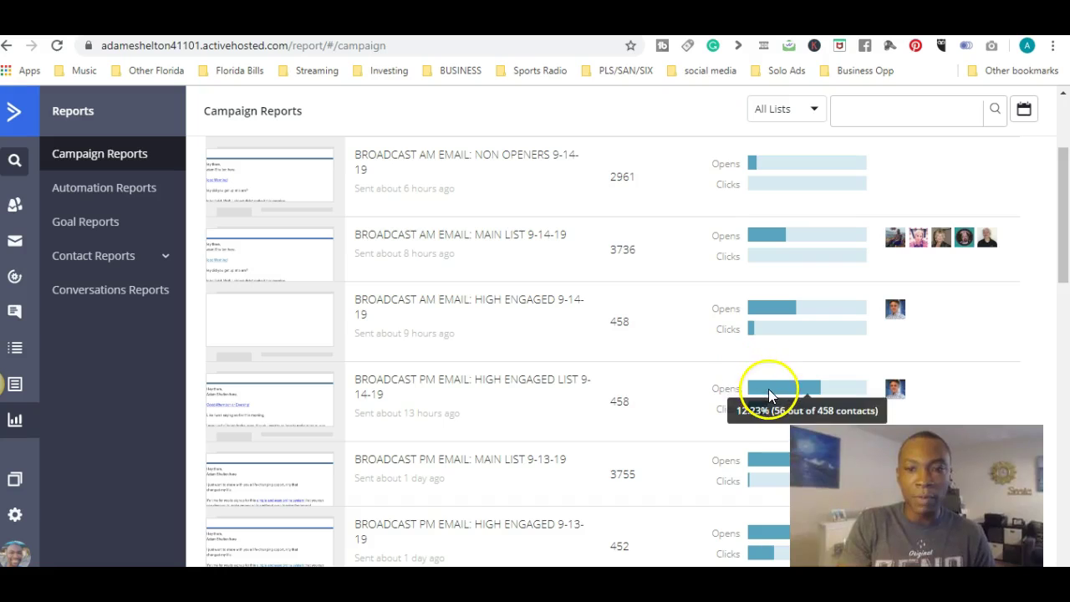
{"action": "left_click", "coordinate": [533, 377]}
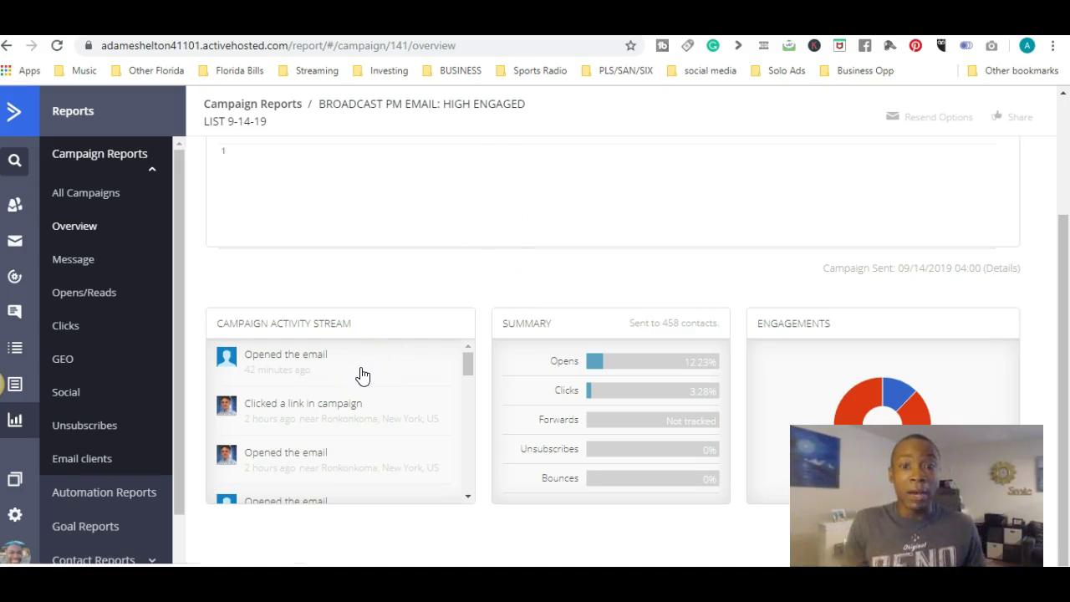
Examine the open and click rates in the summary of the campaign's overview report
{"action": "mouse_move", "coordinate": [592, 364]}
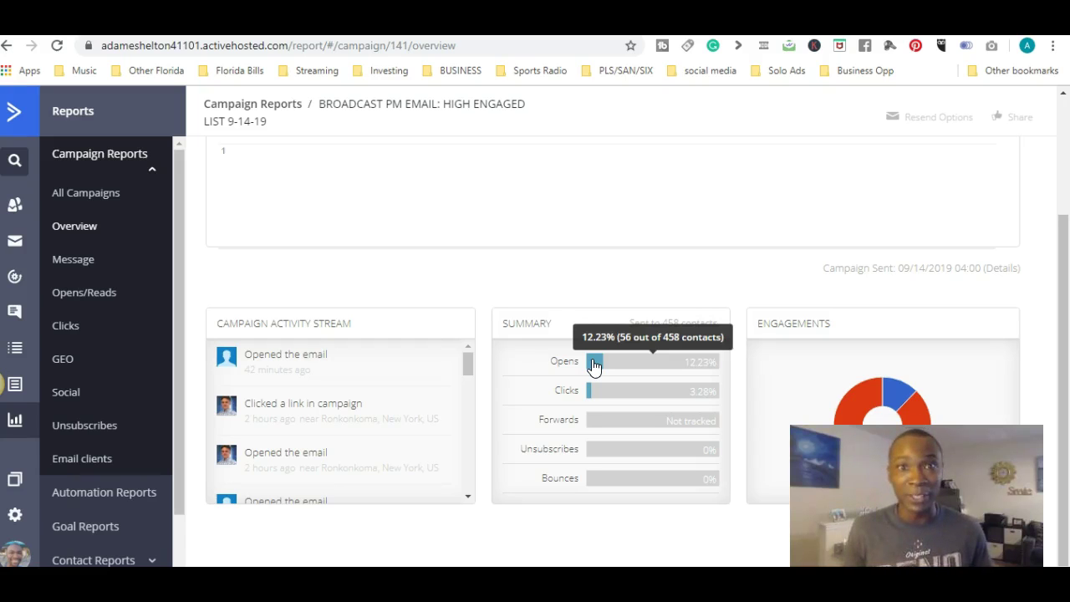
{"action": "left_click", "coordinate": [590, 389]}
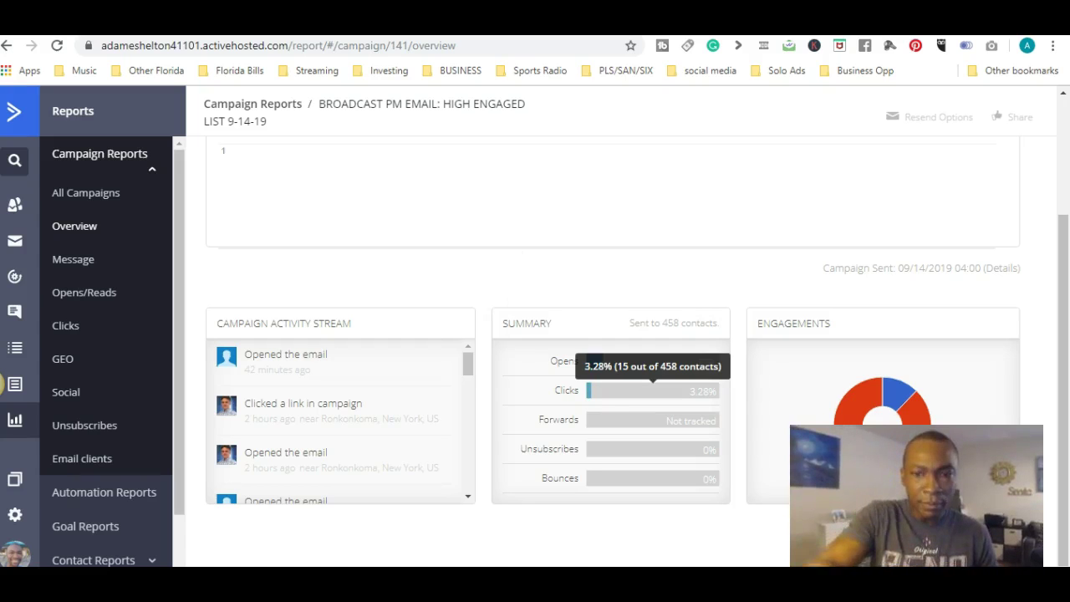
{"action": "left_click", "coordinate": [1020, 301]}
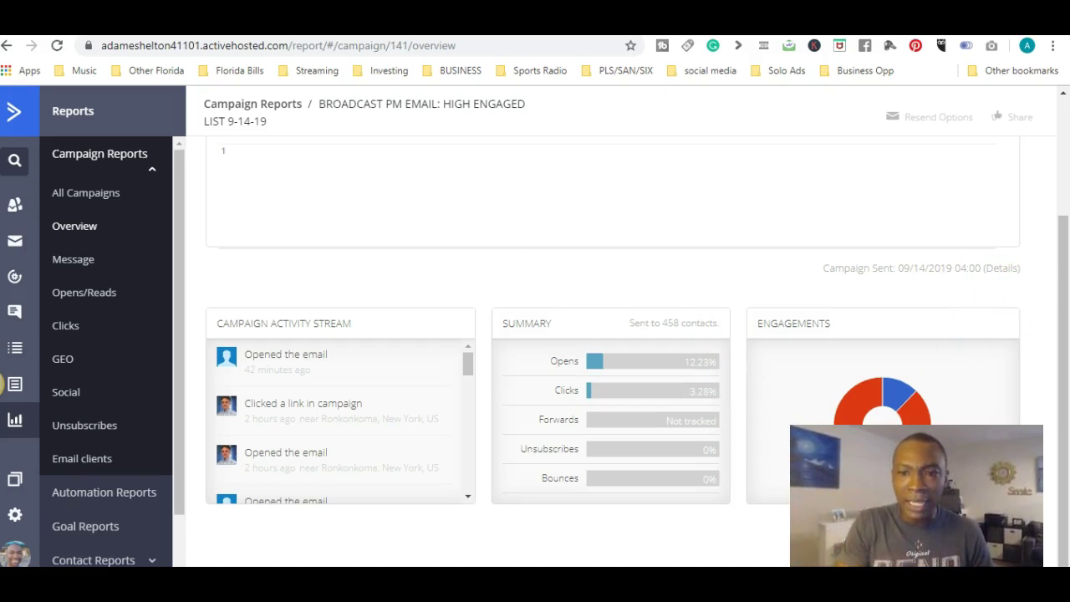
{"action": "mouse_move", "coordinate": [1065, 245]}
{"action": "left_mouse_down"}
{"action": "mouse_move", "coordinate": [1063, 143]}
{"action": "mouse_move", "coordinate": [1063, 238]}
{"action": "left_mouse_up"}
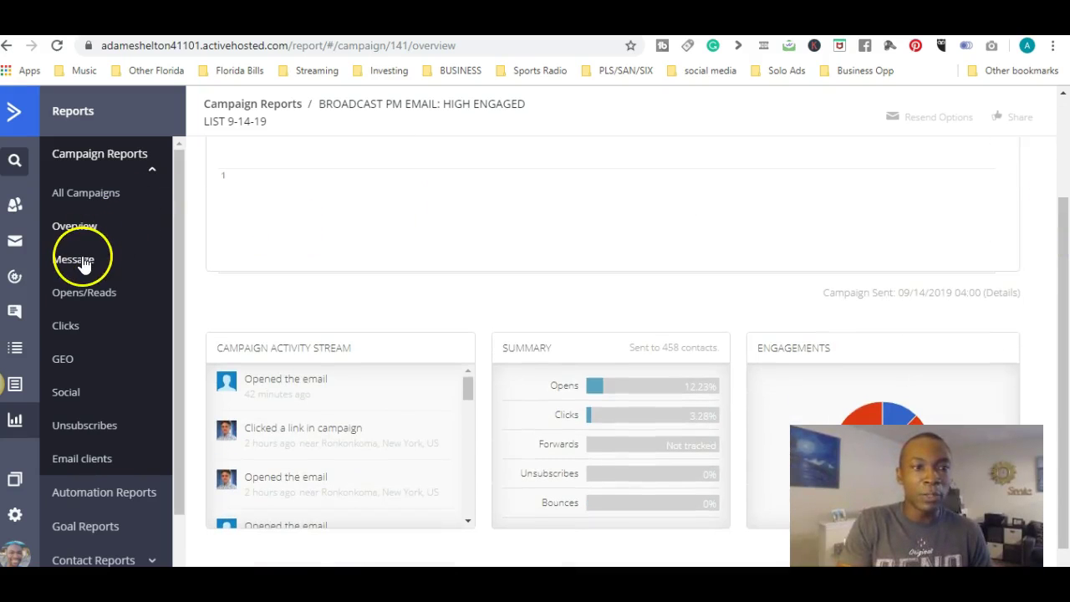
Review the campaign's Opens/Reads report, including the list of contacts who opened the email
{"action": "left_click", "coordinate": [85, 297]}
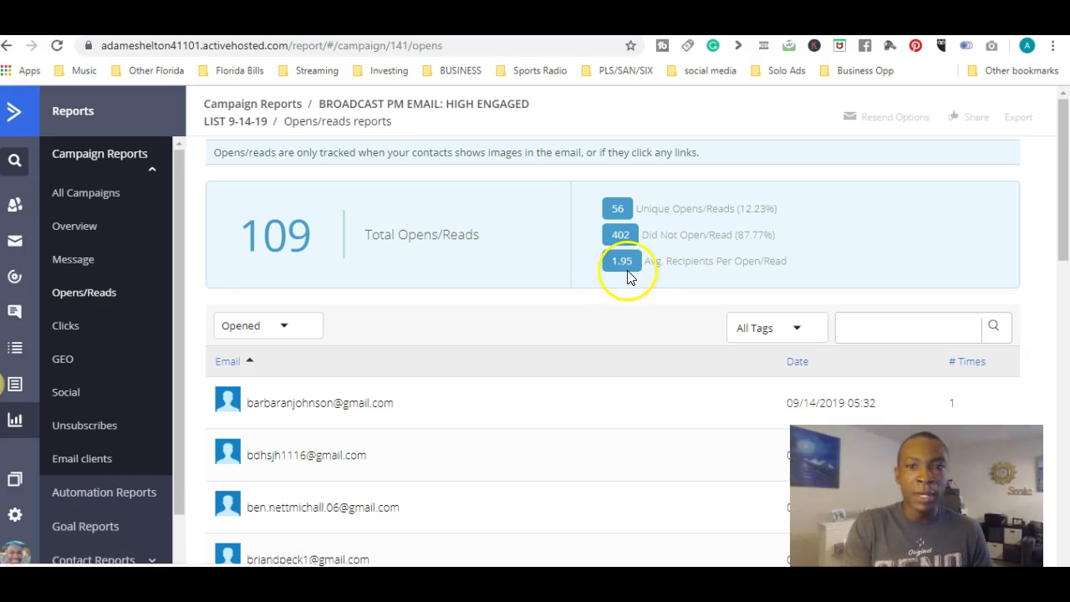
{"action": "scroll", "coordinate": [513, 394], "scroll_direction": "down", "scroll_amount": 4}
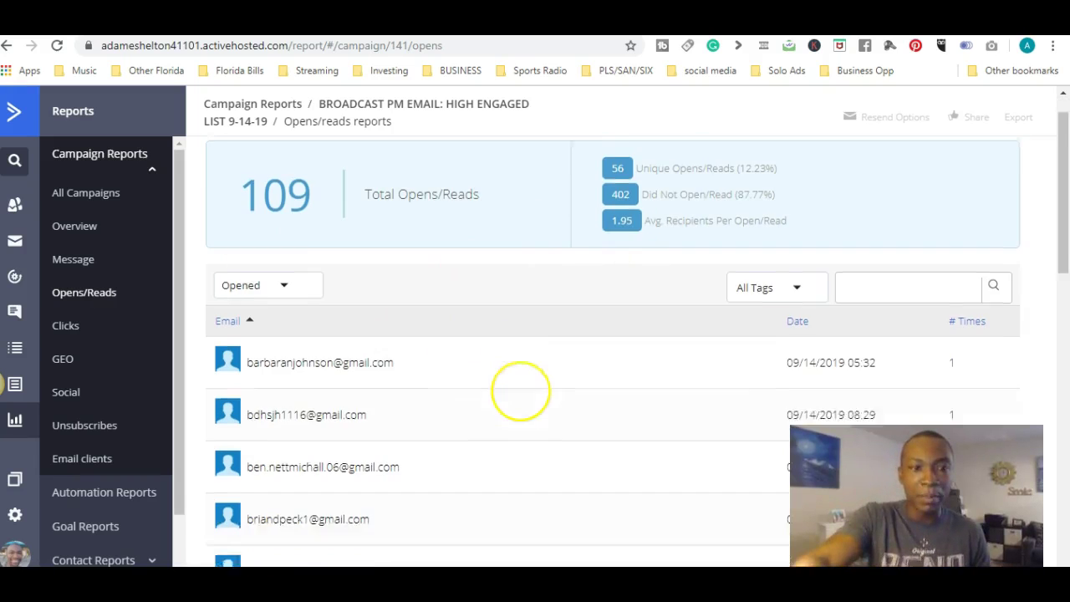
{"action": "scroll", "coordinate": [595, 384], "scroll_direction": "down", "scroll_amount": 6}
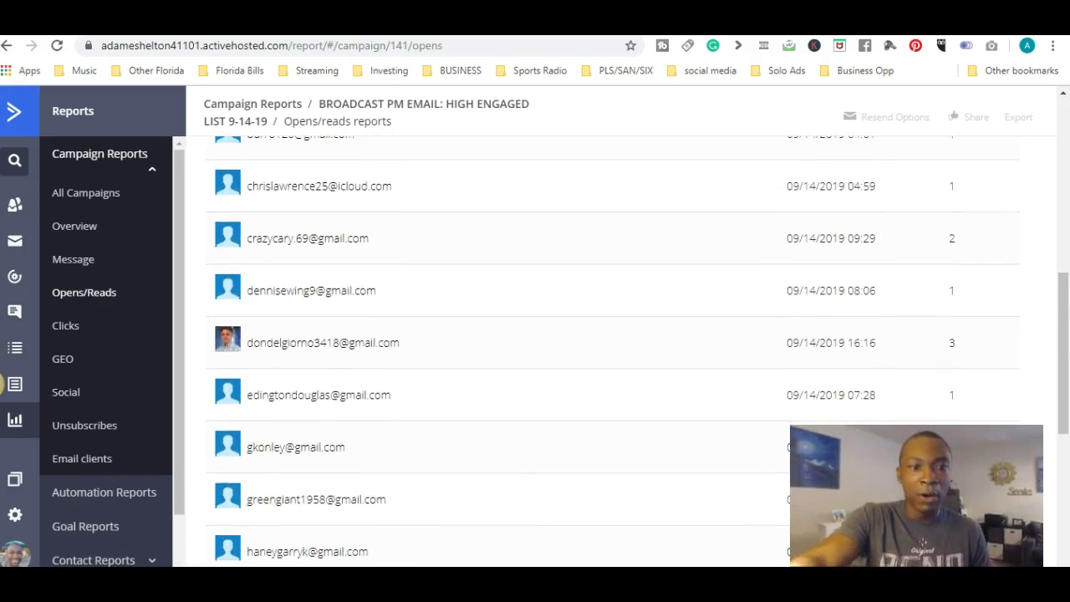
{"action": "scroll", "coordinate": [595, 385], "scroll_direction": "down", "scroll_amount": 1}
{"action": "scroll", "coordinate": [595, 385], "scroll_direction": "up", "scroll_amount": 8}
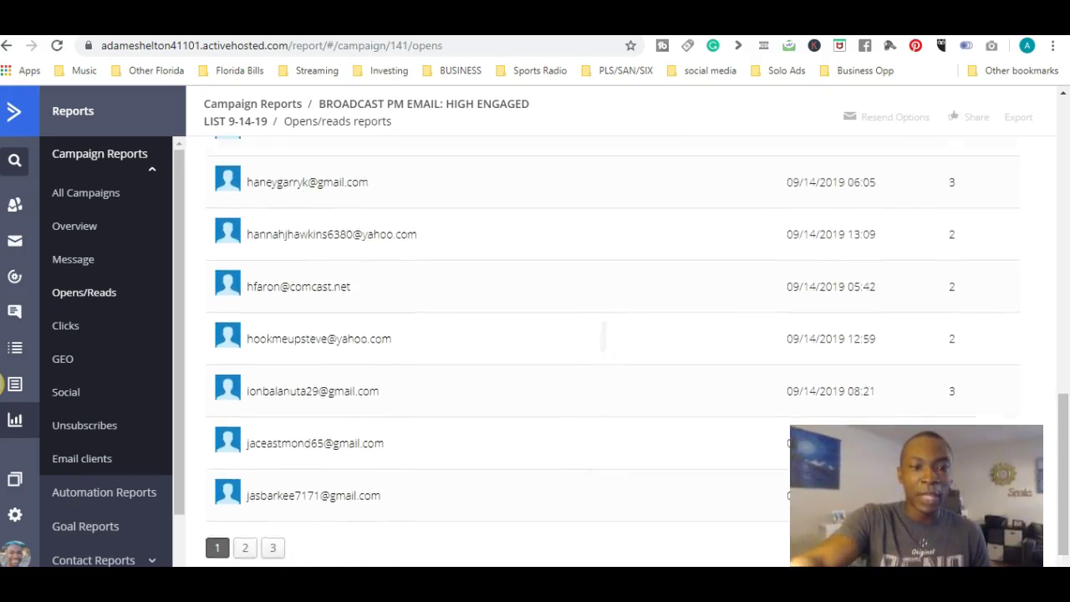
{"action": "scroll", "coordinate": [612, 351], "scroll_direction": "up", "scroll_amount": 3}
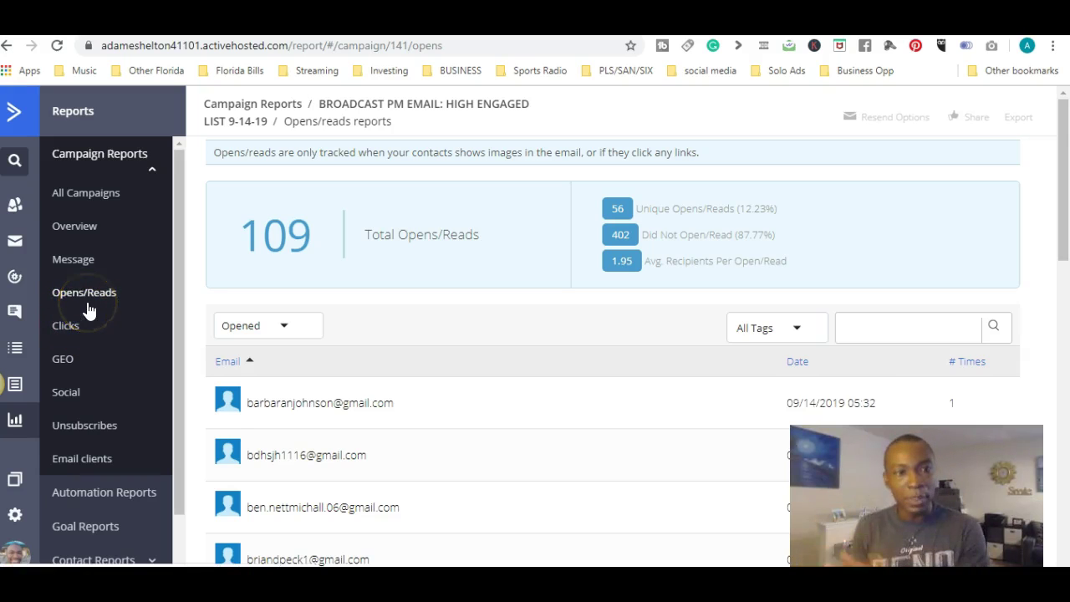
Review the campaign's link click, unsubscription and email client reports
{"action": "left_click", "coordinate": [69, 330]}
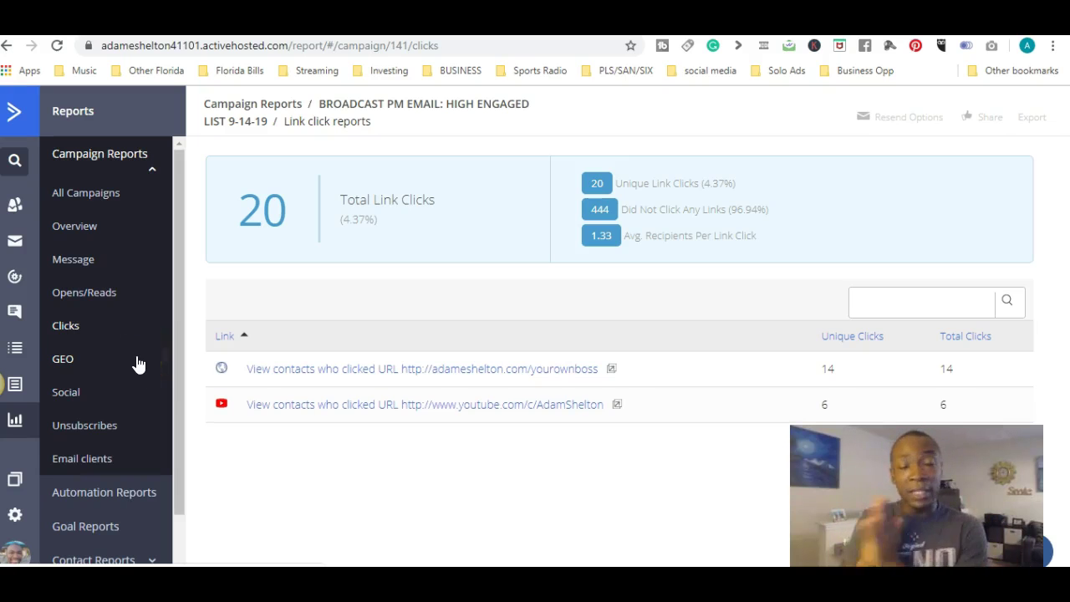
{"action": "left_click", "coordinate": [81, 428]}
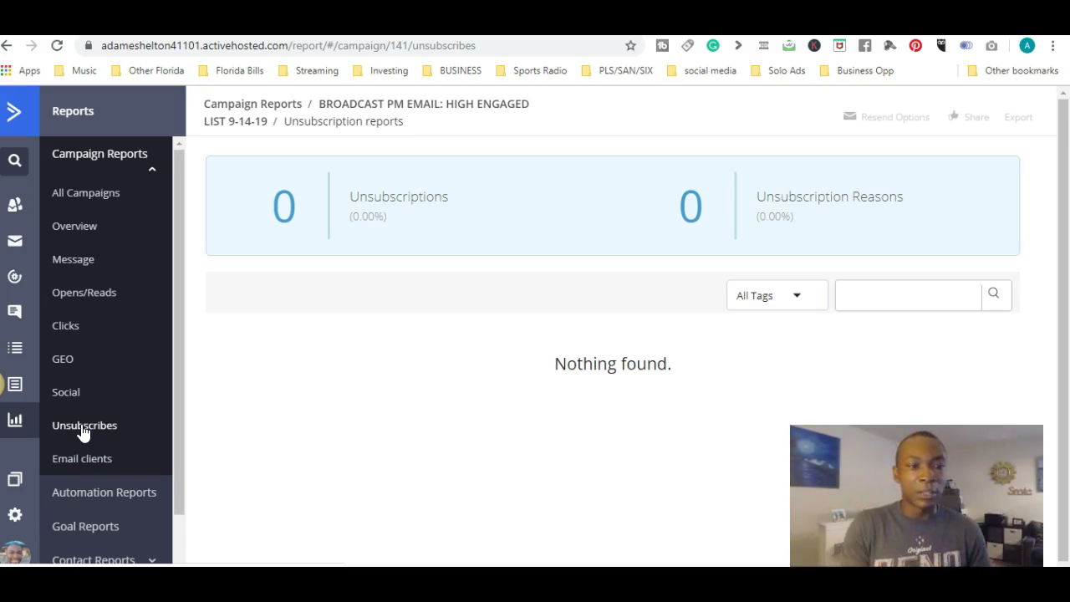
{"action": "left_click", "coordinate": [92, 459]}
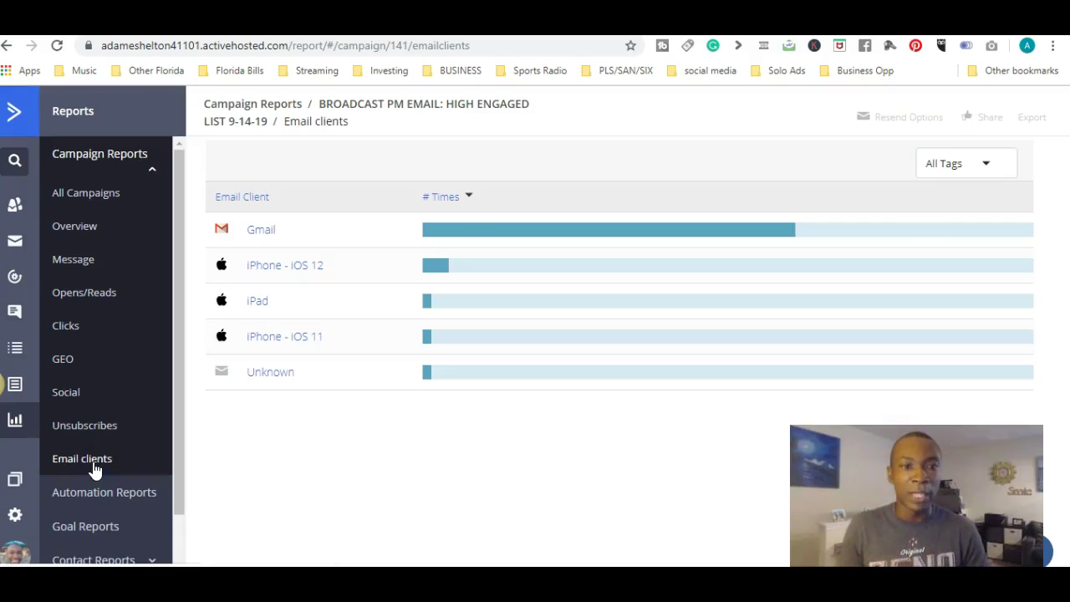
{"action": "mouse_move", "coordinate": [539, 231]}
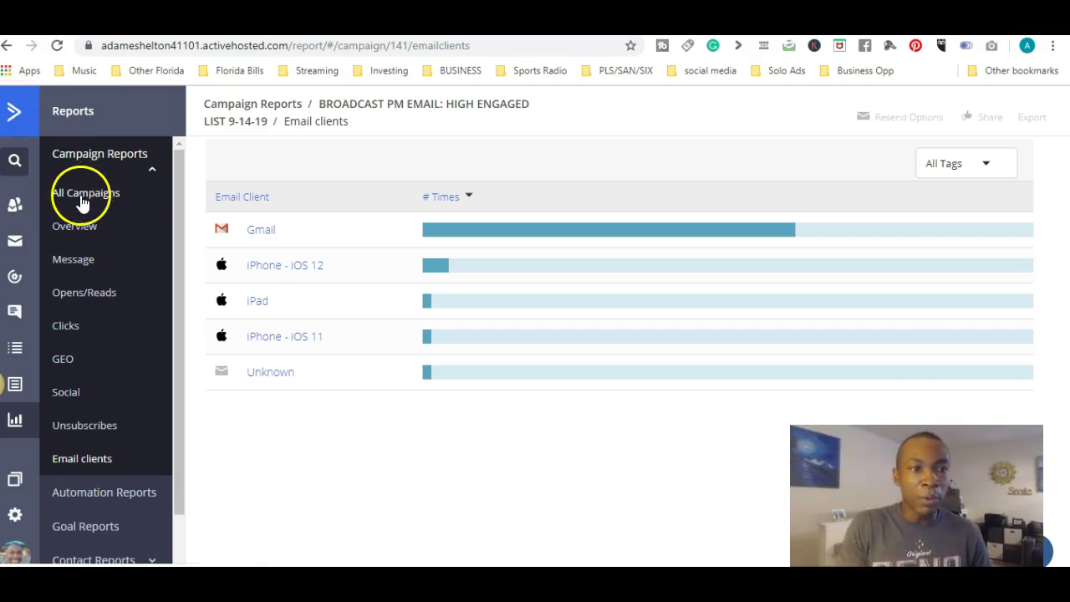
Review the automation reports and look through the Top Contacts report
{"action": "left_click", "coordinate": [110, 498]}
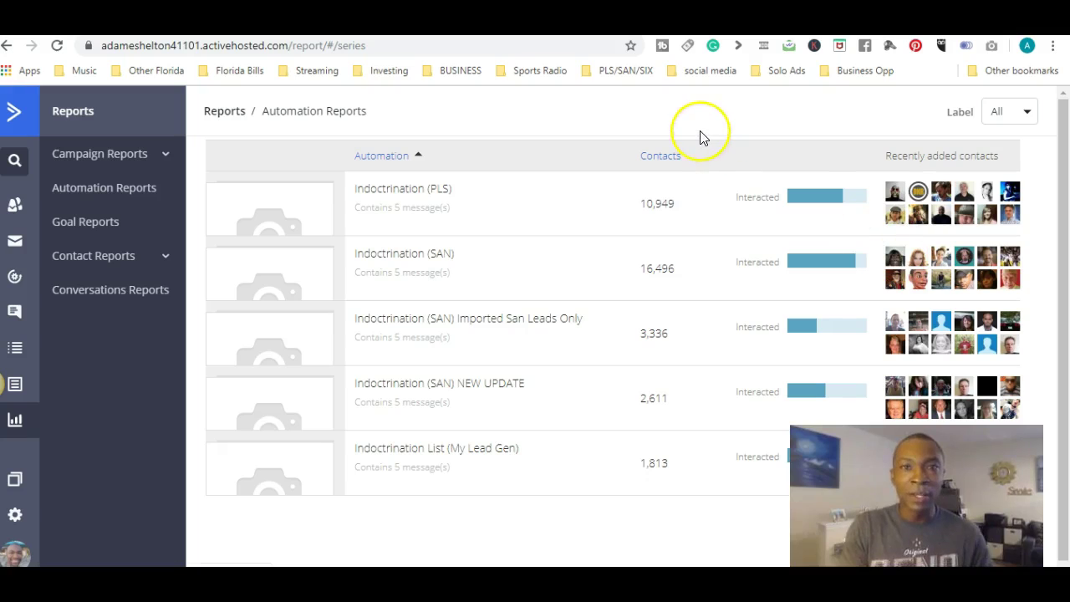
{"action": "mouse_move", "coordinate": [834, 264]}
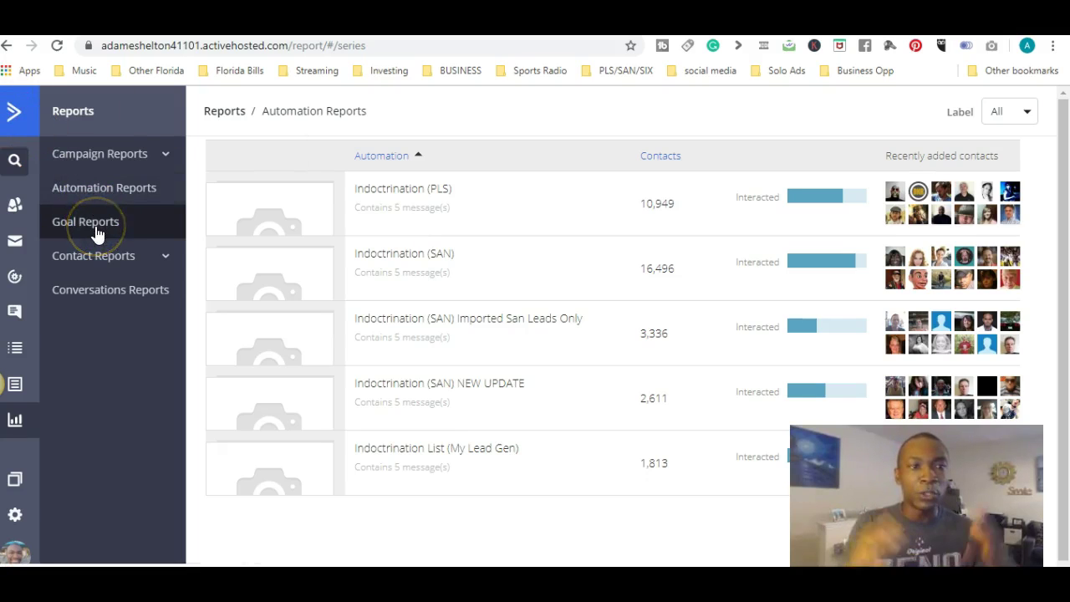
{"action": "left_click", "coordinate": [102, 255]}
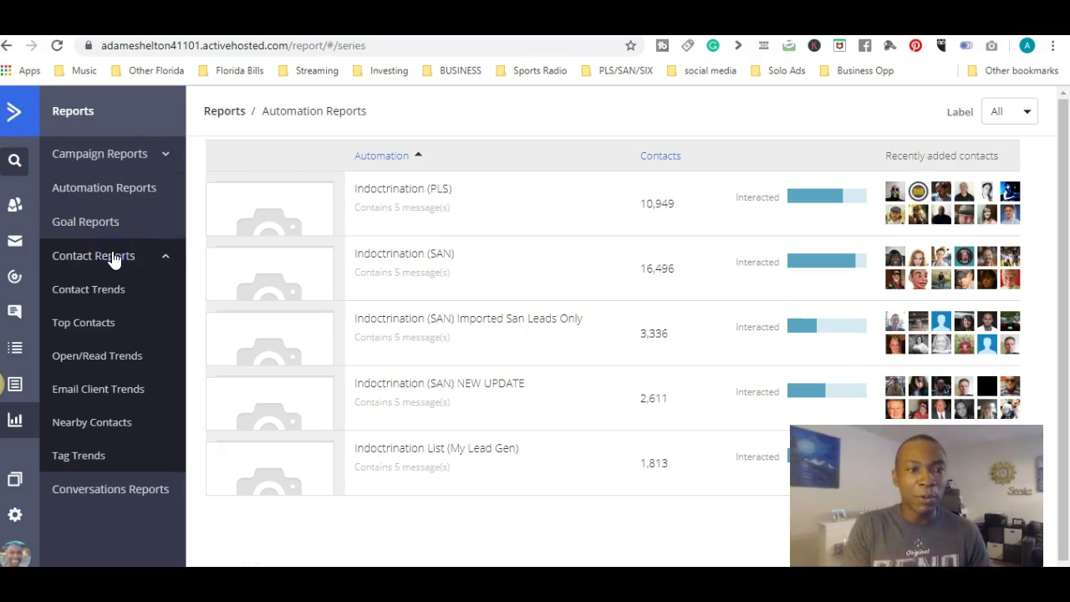
{"action": "left_click", "coordinate": [83, 324]}
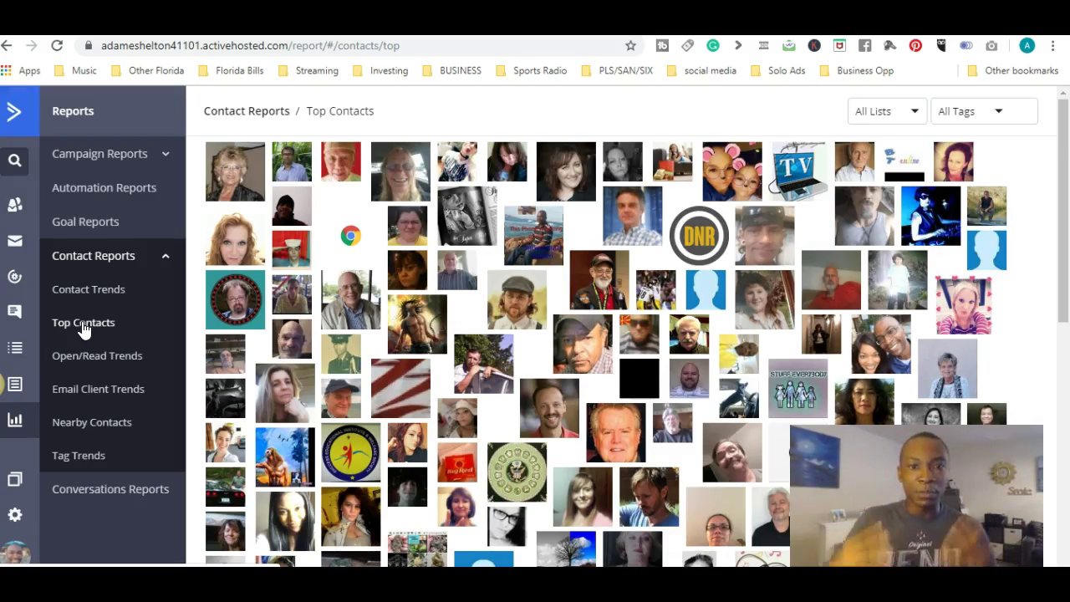
{"action": "scroll", "coordinate": [585, 351], "scroll_direction": "down", "scroll_amount": 5}
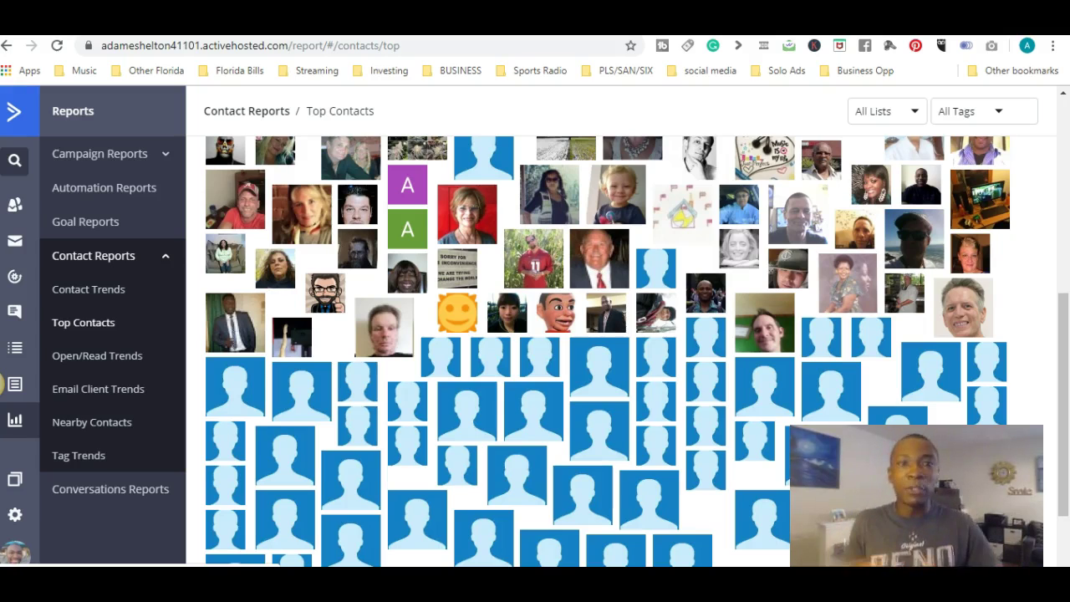
{"action": "scroll", "coordinate": [608, 350], "scroll_direction": "down", "scroll_amount": 3}
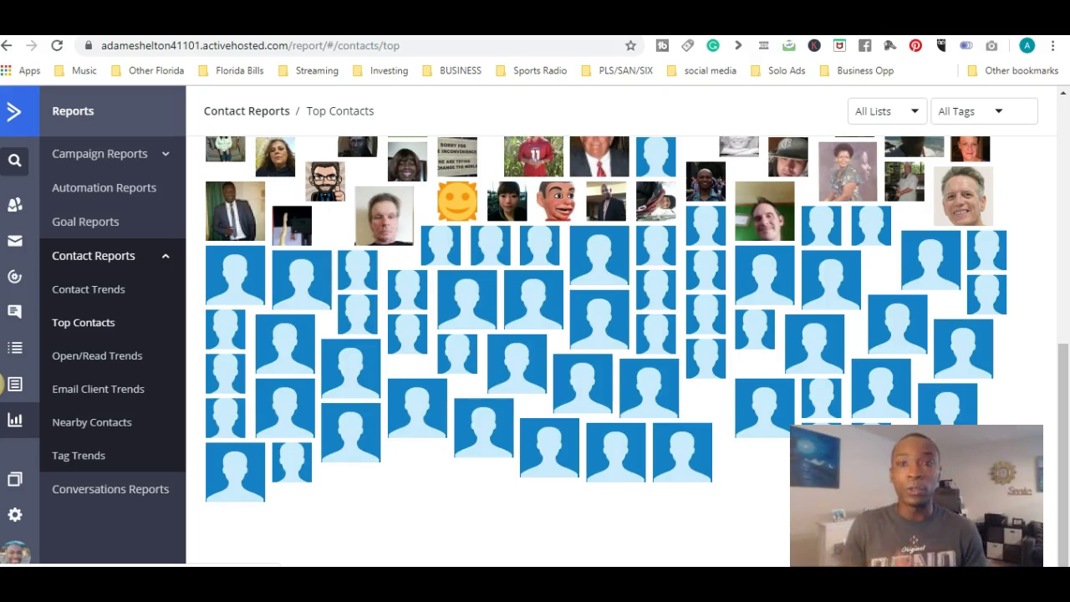
Return to the account overview and open the Campaigns section
{"action": "left_click", "coordinate": [15, 114]}
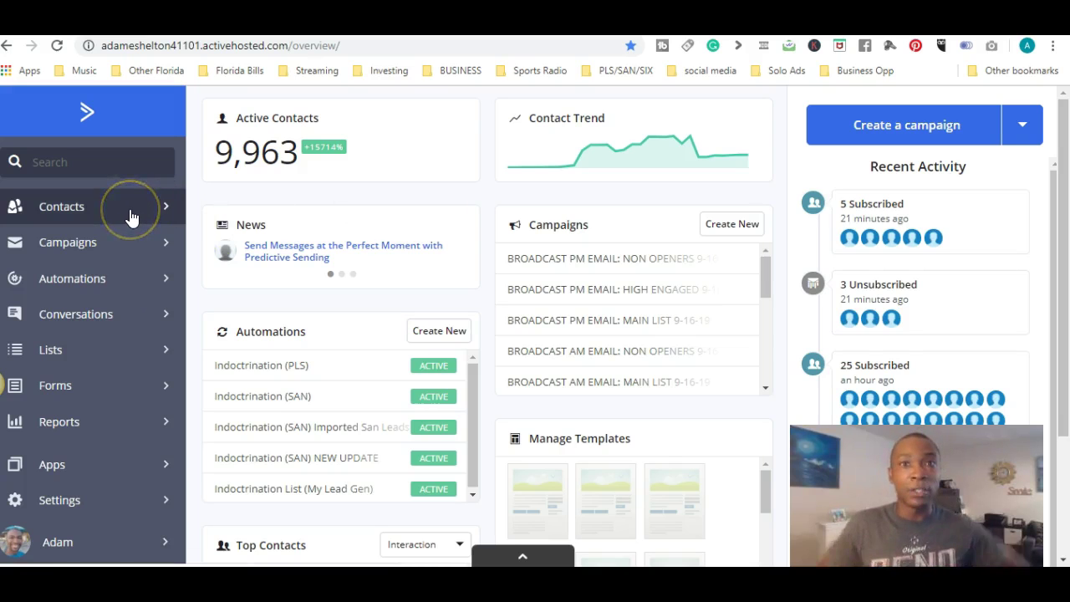
{"action": "left_click", "coordinate": [115, 241]}
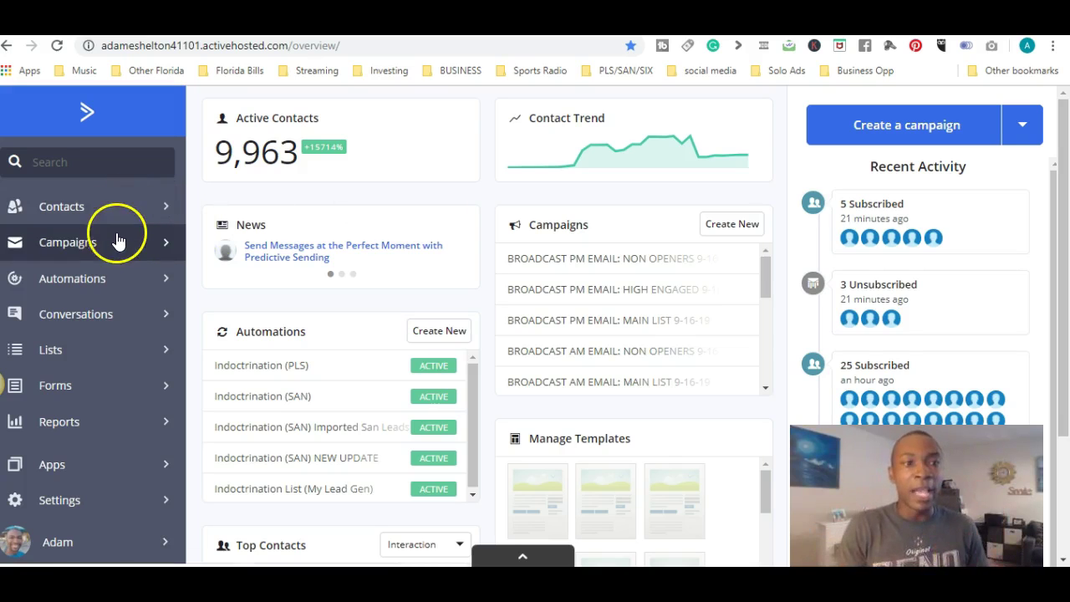